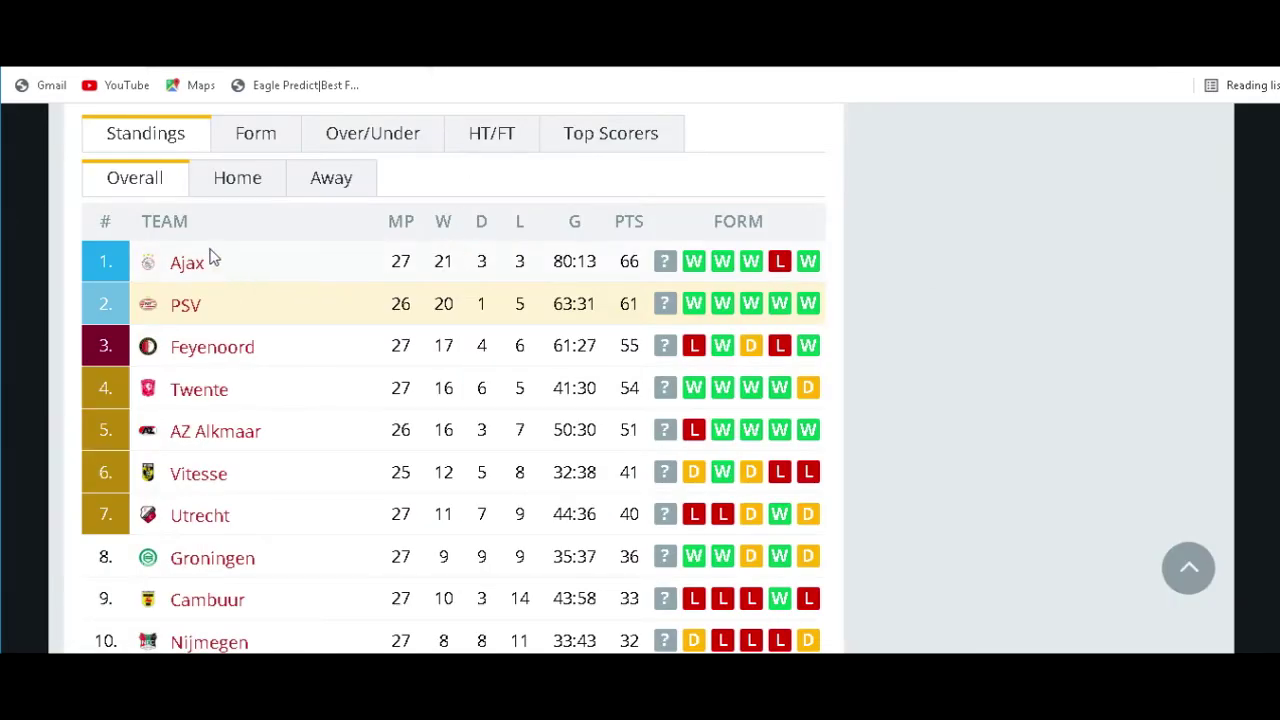
# Review the football site's overall, home and away form tables
pyautogui.click(256, 140)
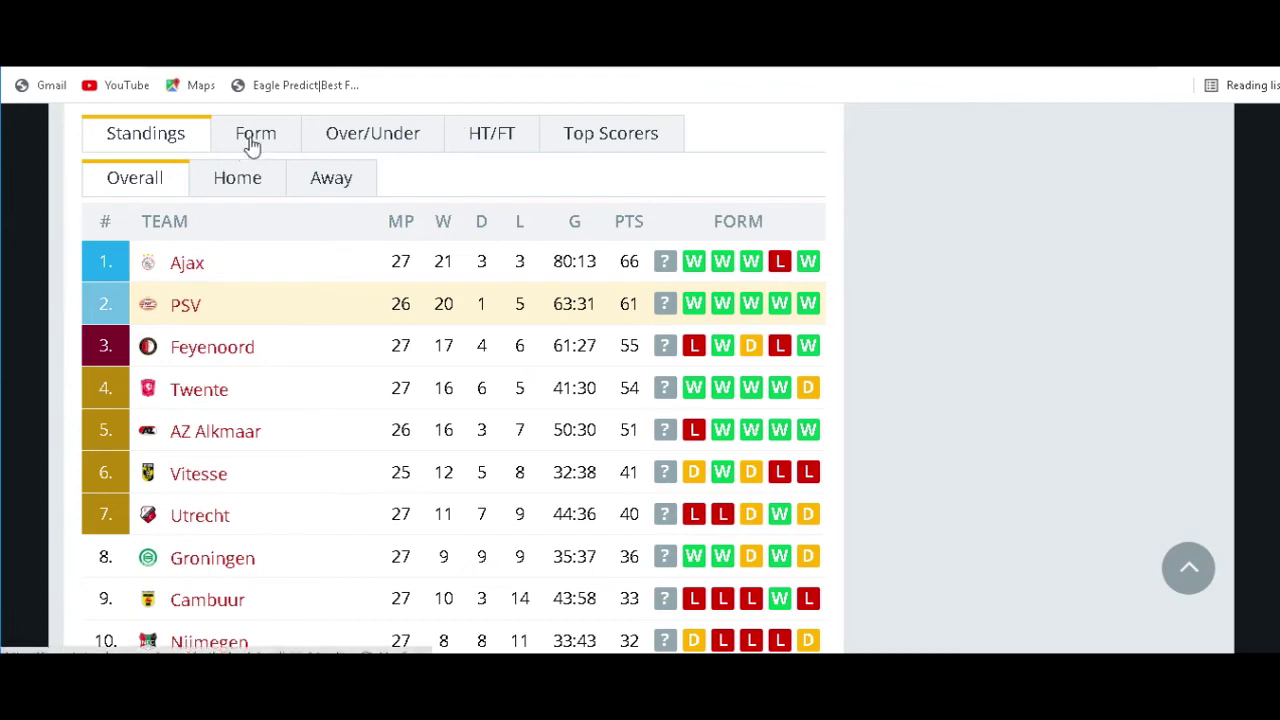
pyautogui.click(237, 180)
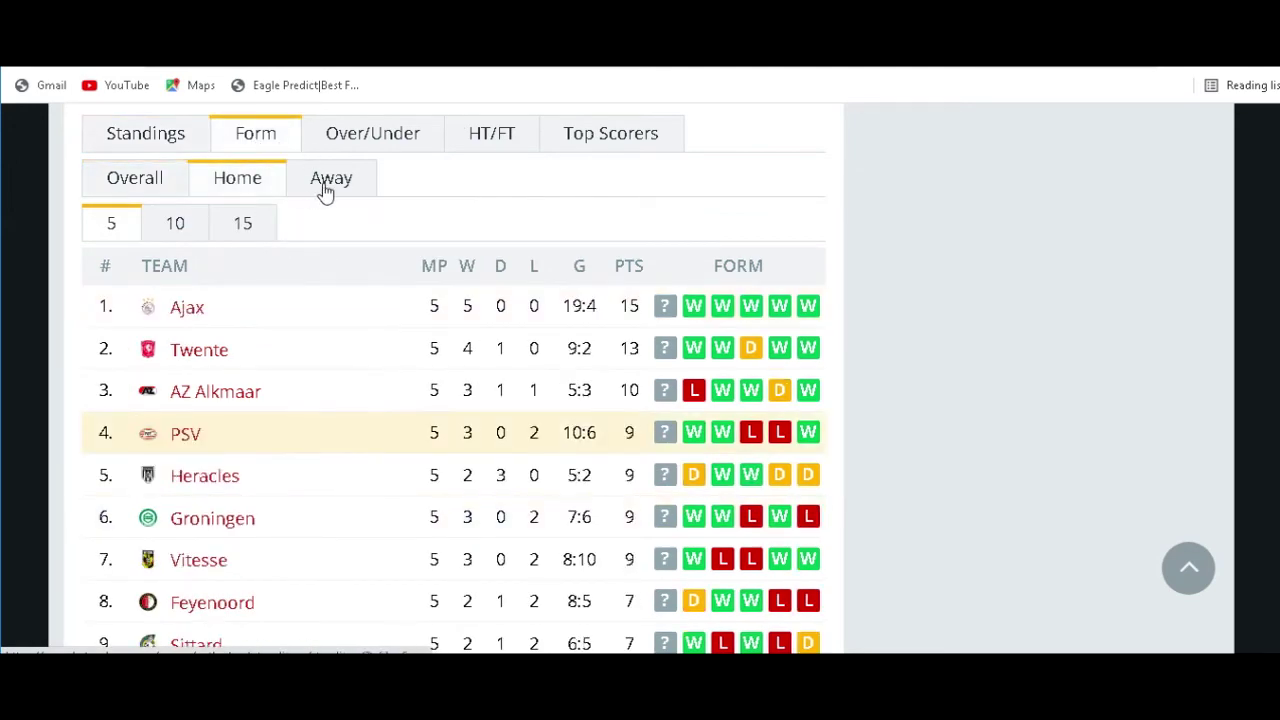
pyautogui.click(328, 180)
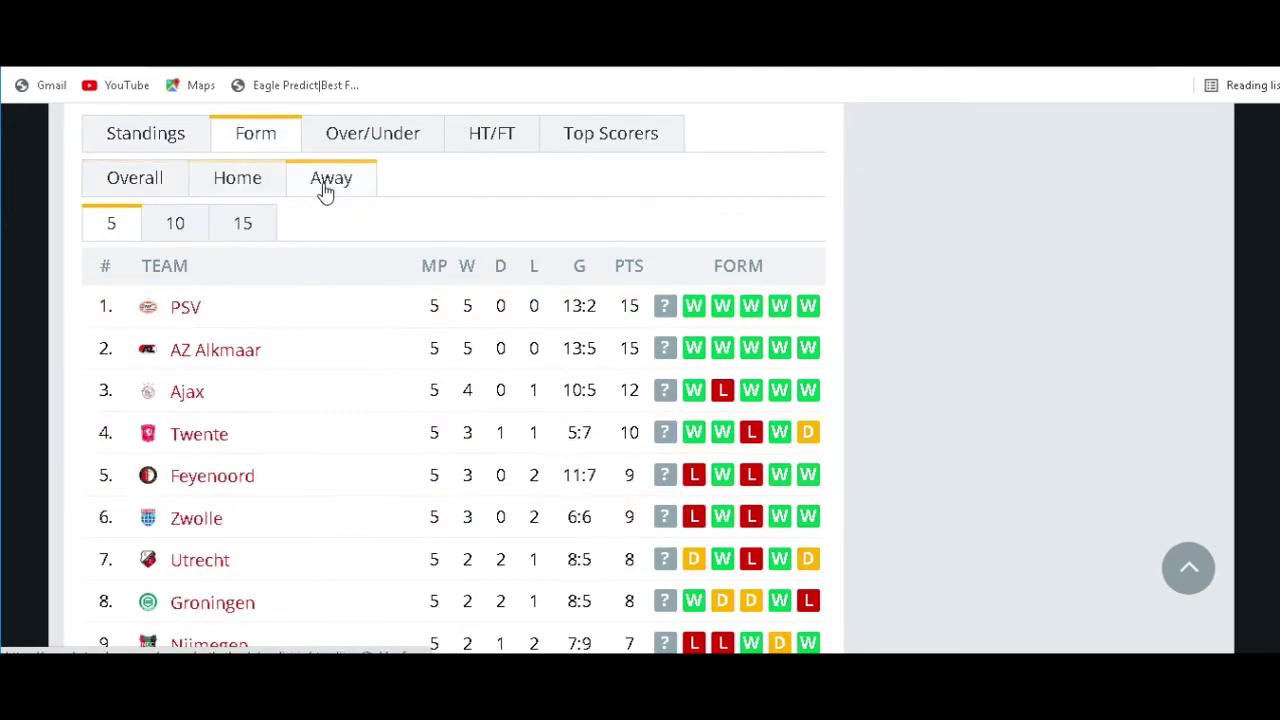
# Check the top scorers list, go back to the standings, then switch to the Today's Predictions document
pyautogui.click(596, 138)
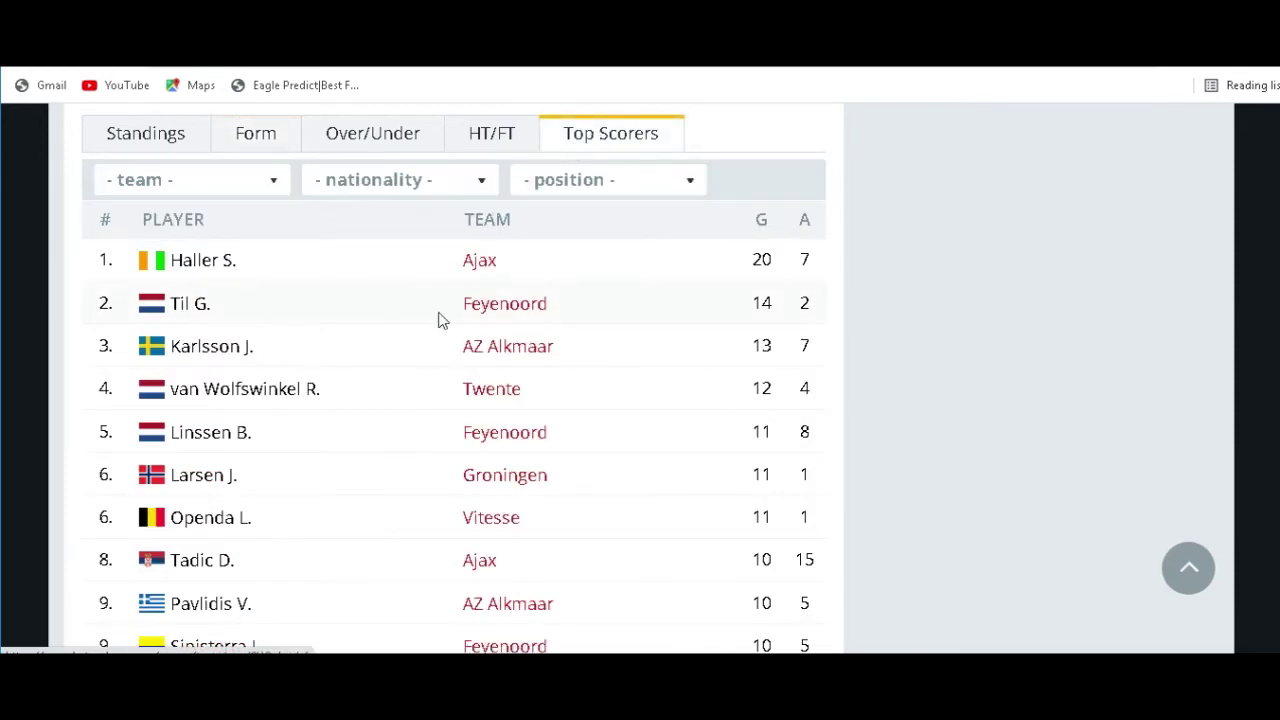
pyautogui.click(178, 142)
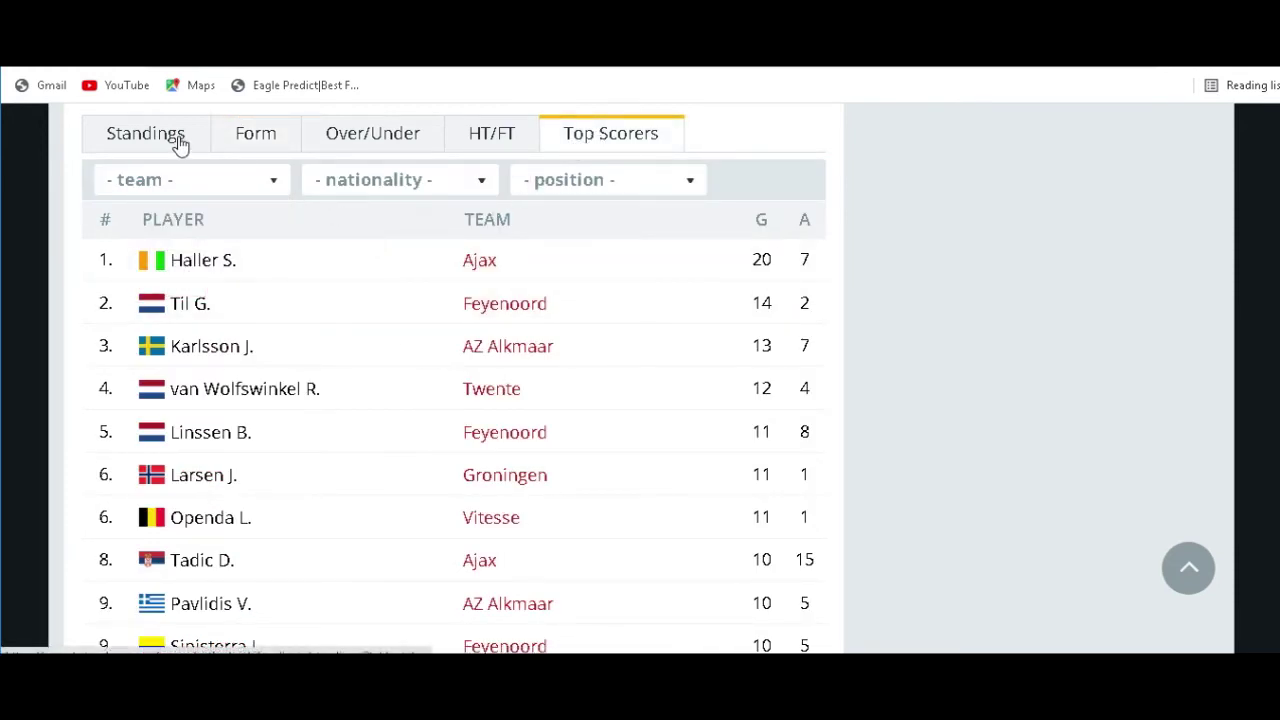
pyautogui.hotkey('ctrl', 'Tab')
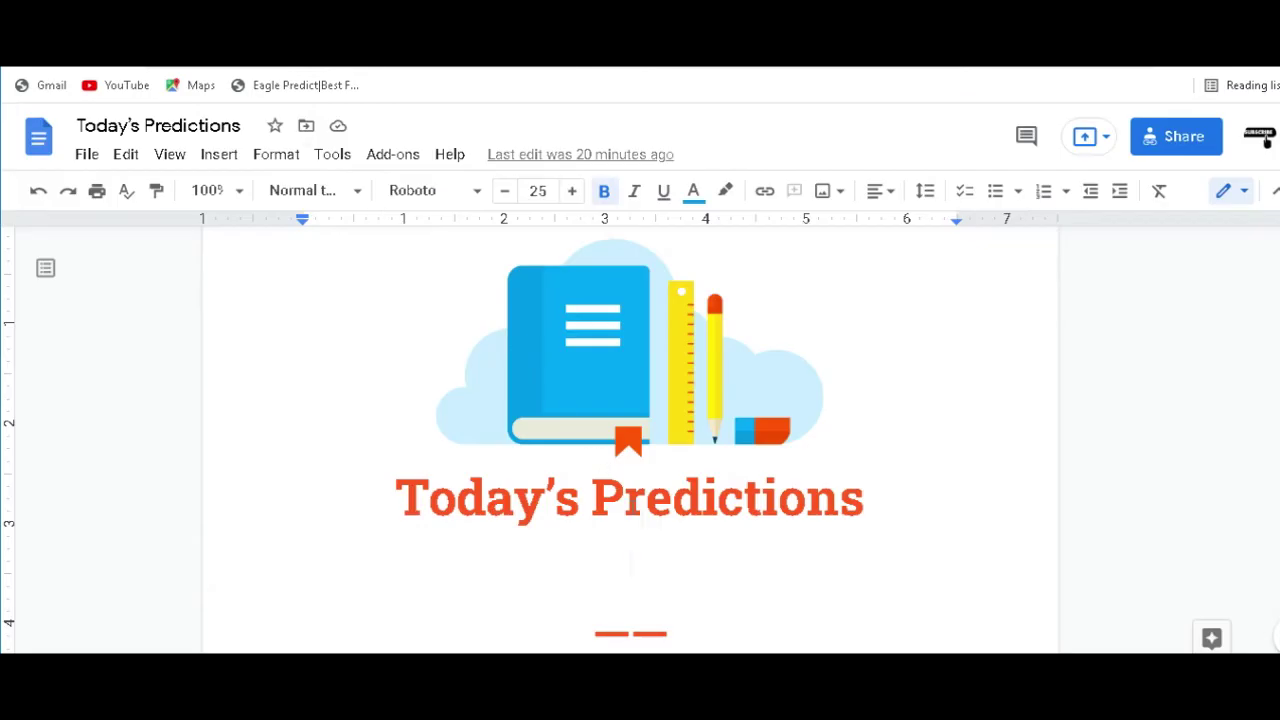